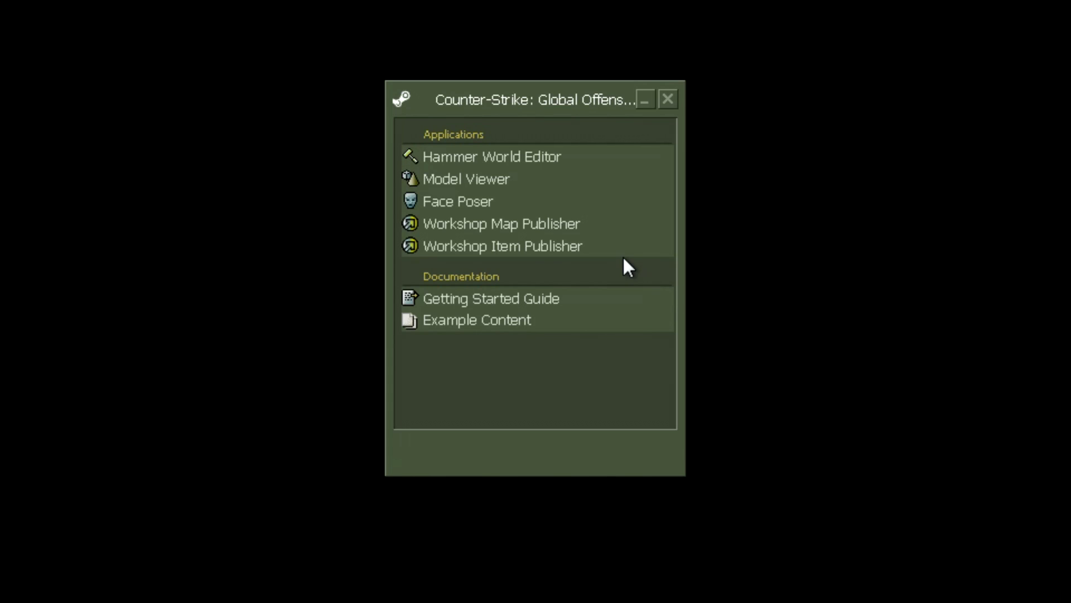
Step: Start a new Workshop Map Publisher entry with de_elysium.bsp as the map file
double_click(590, 224)
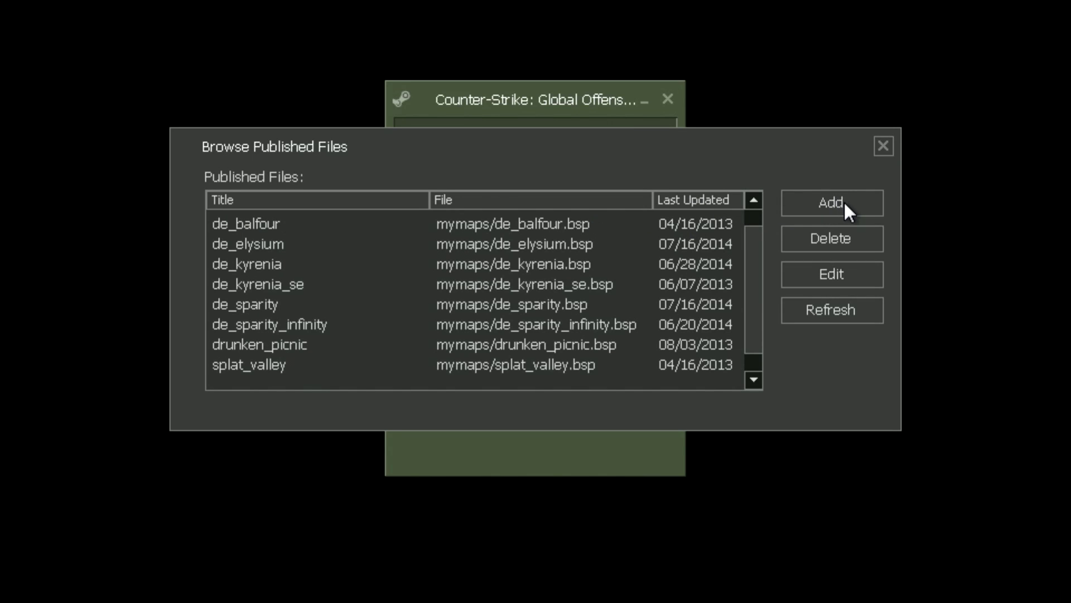
click(846, 209)
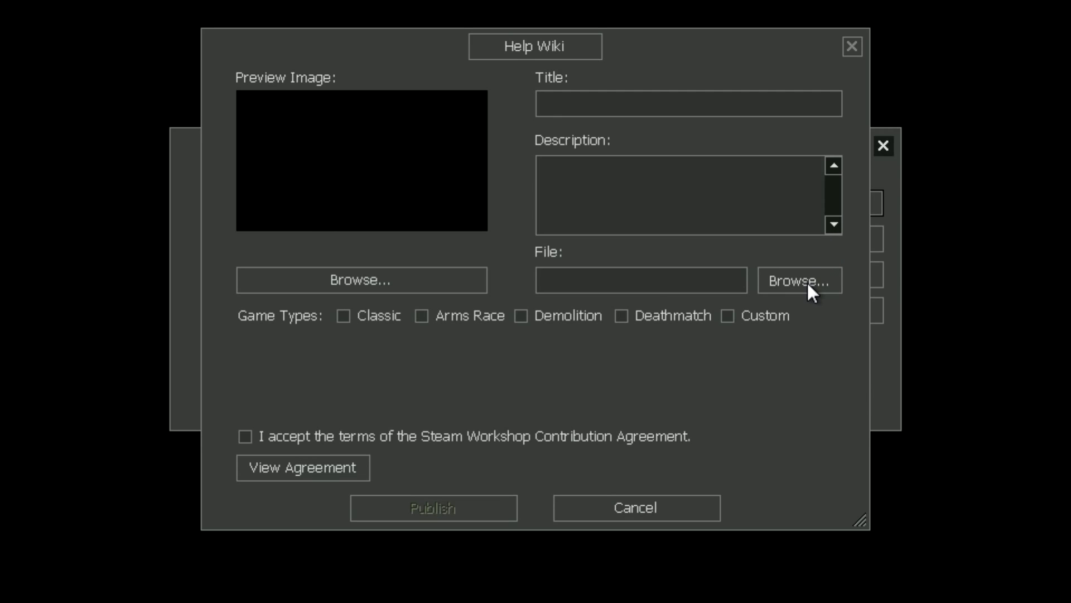
click(806, 280)
drag(847, 156, 848, 316)
click(345, 266)
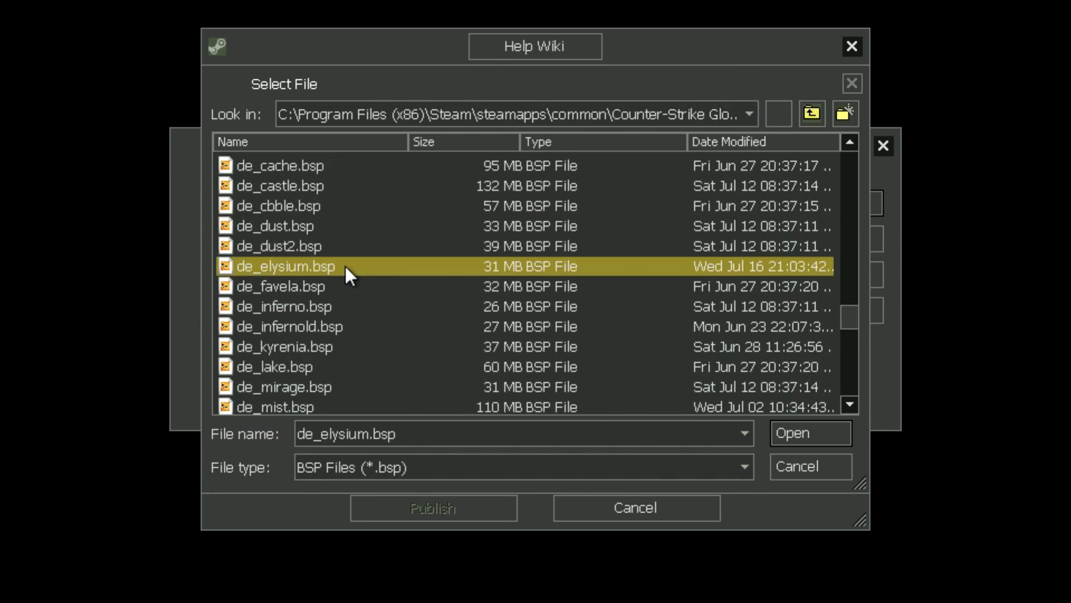
double_click(344, 266)
click(585, 106)
text(ELISUMMM)
Step: Title it ELISUMMM and enable the Classic, Arms Race, Demolition, Deathmatch and Custom game types
key(Tab)
text(PRO MAP YARRRR)
click(343, 315)
click(423, 316)
click(521, 315)
click(621, 316)
click(727, 315)
Step: Set the map's preview image and accept the Workshop contribution terms
click(356, 279)
double_click(274, 387)
double_click(300, 245)
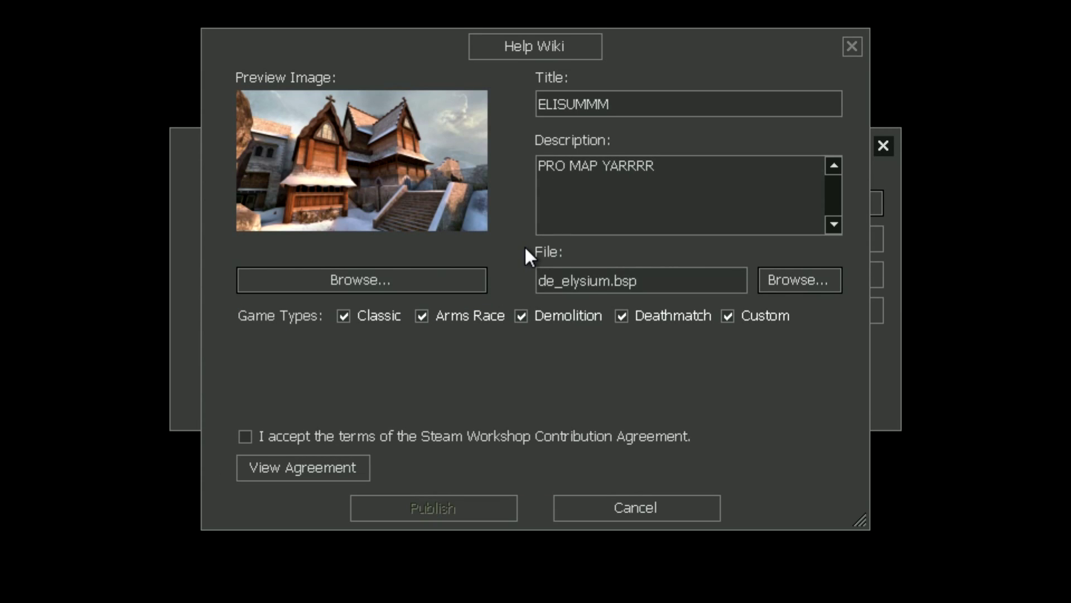
click(243, 435)
Step: Publish the de_elysium entry to the Workshop
click(428, 508)
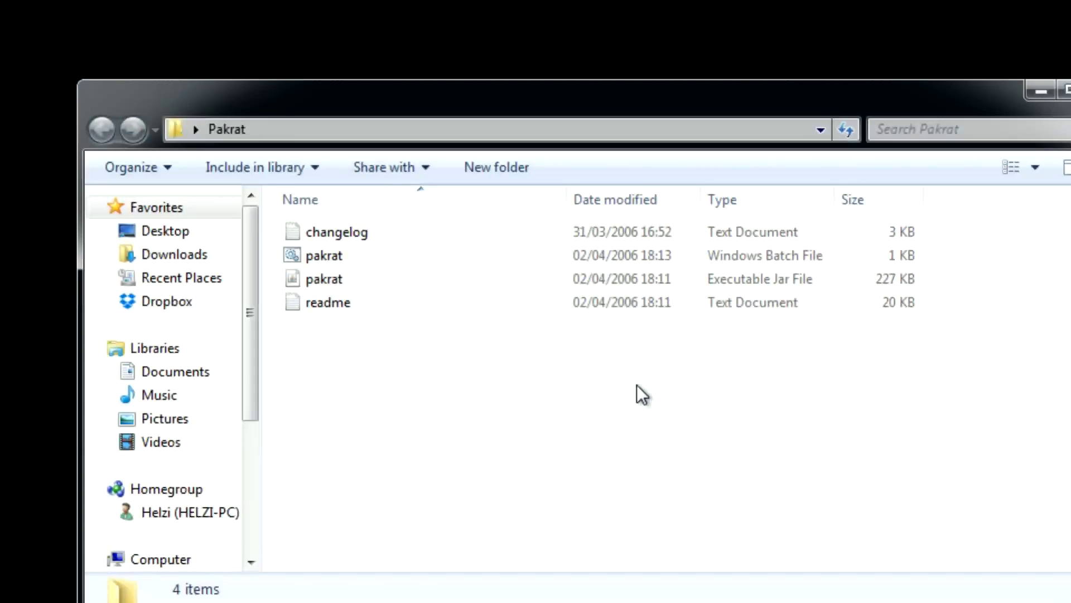
Step: Load de_elysium.bsp in Pakrat and auto-add the 37 custom files found on disk
double_click(357, 282)
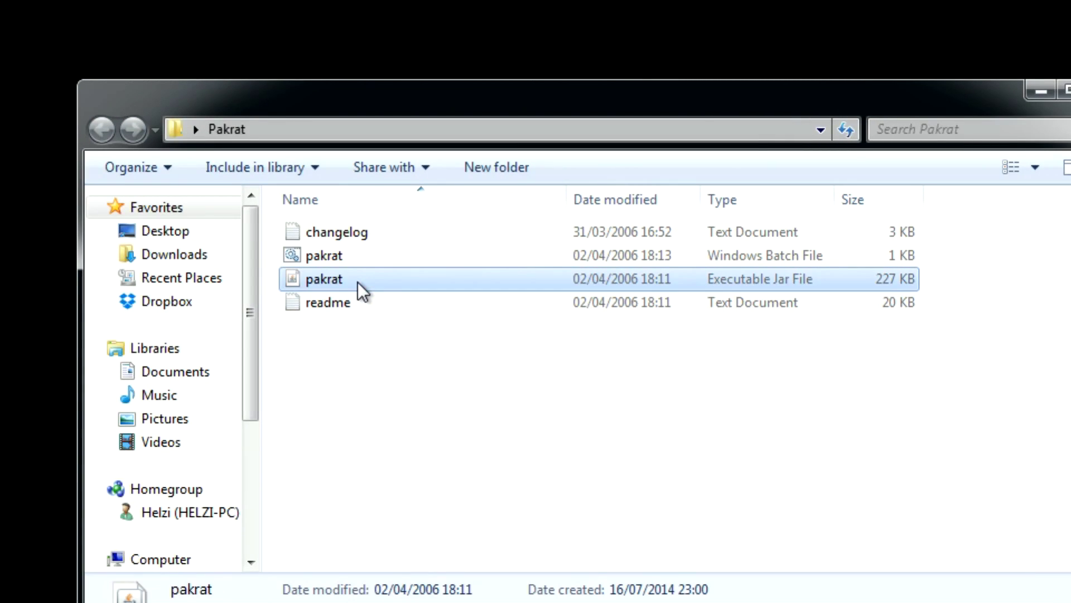
drag(127, 258, 414, 271)
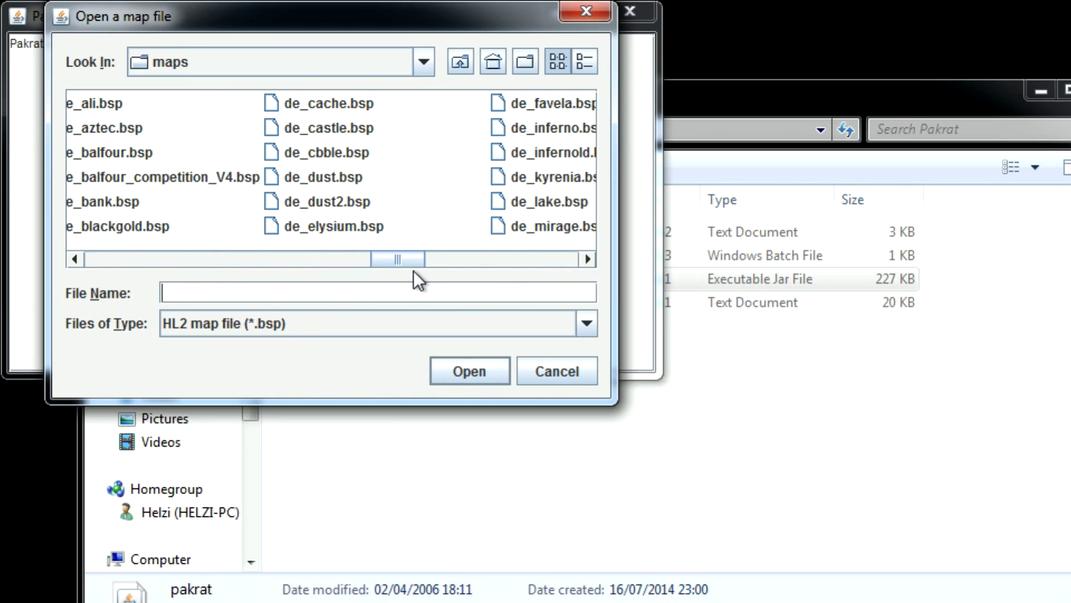
double_click(347, 230)
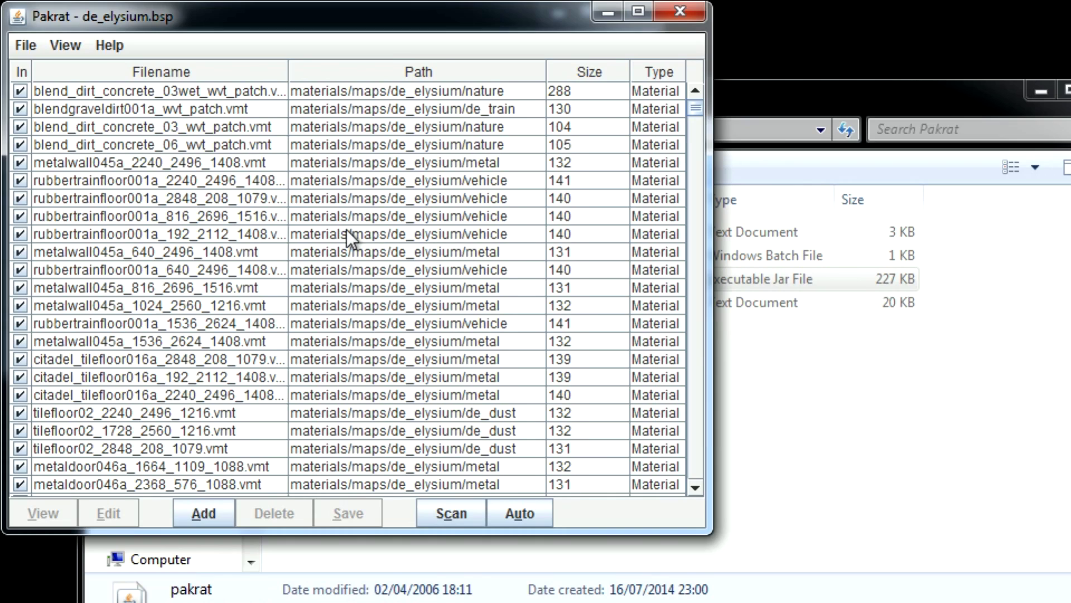
click(534, 521)
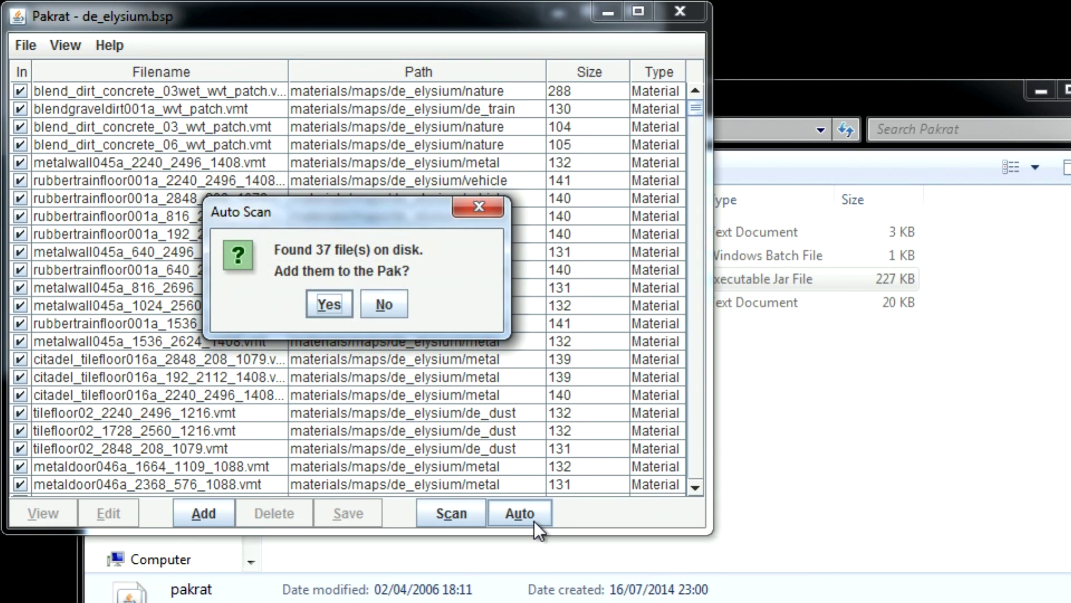
click(336, 304)
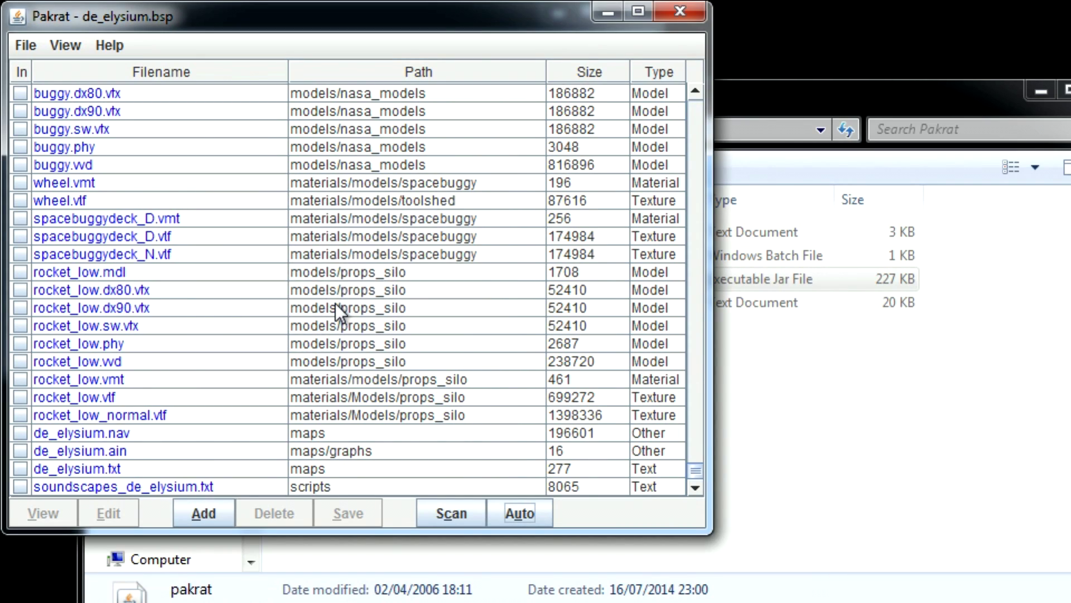
scroll(176, 277, up, 4)
scroll(160, 311, down, 4)
Step: Delete de_elysium.nav, de_elysium.txt and soundscapes_de_elysium.txt from the pak, confirming with Yes to All
click(136, 434)
ctrl+click(140, 469)
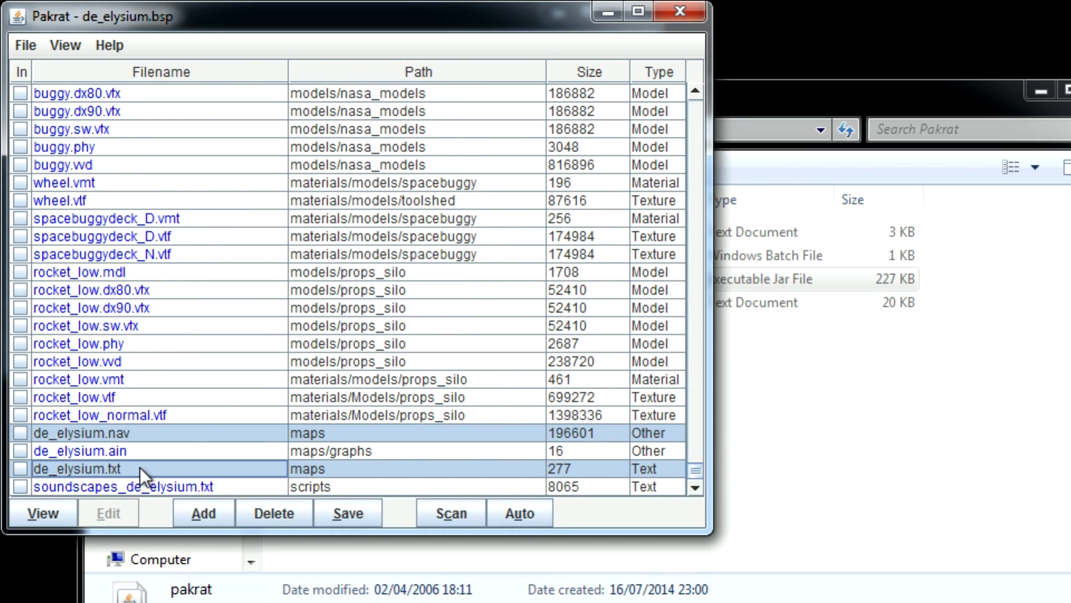
shift+click(257, 487)
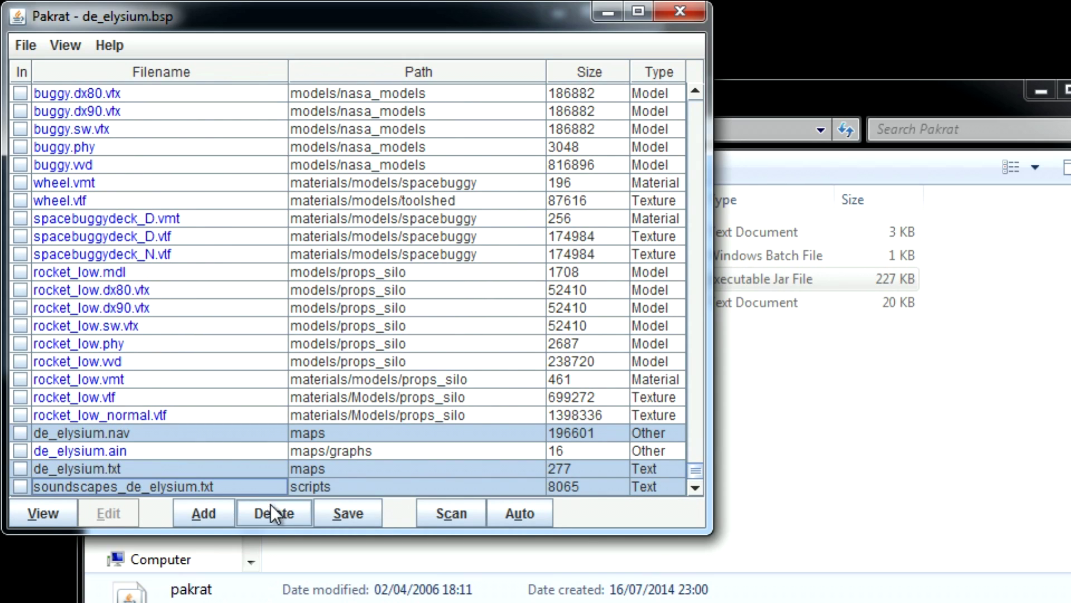
click(285, 516)
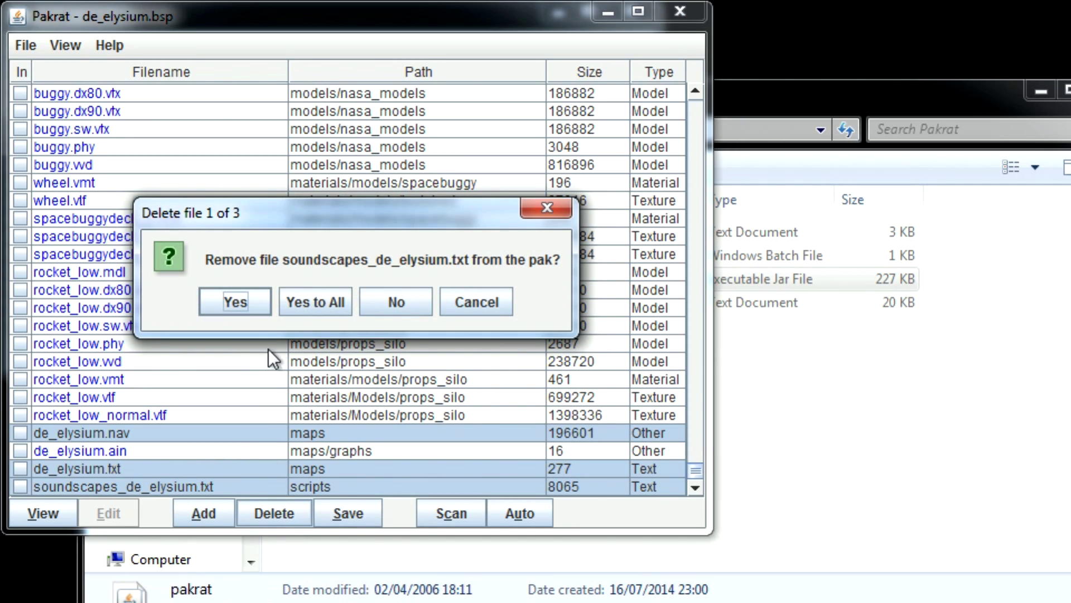
click(313, 300)
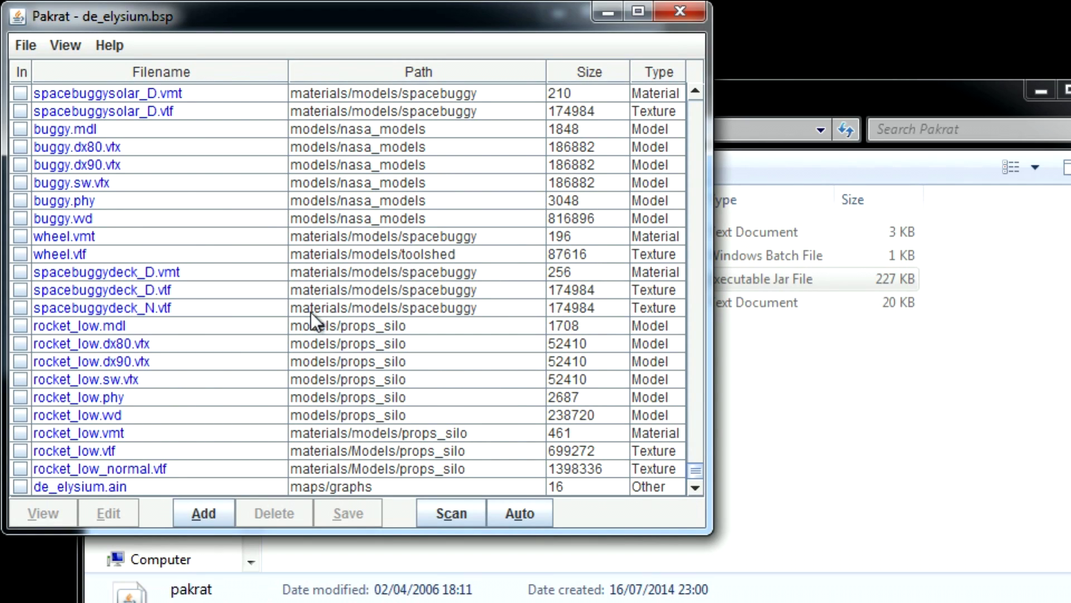
click(19, 39)
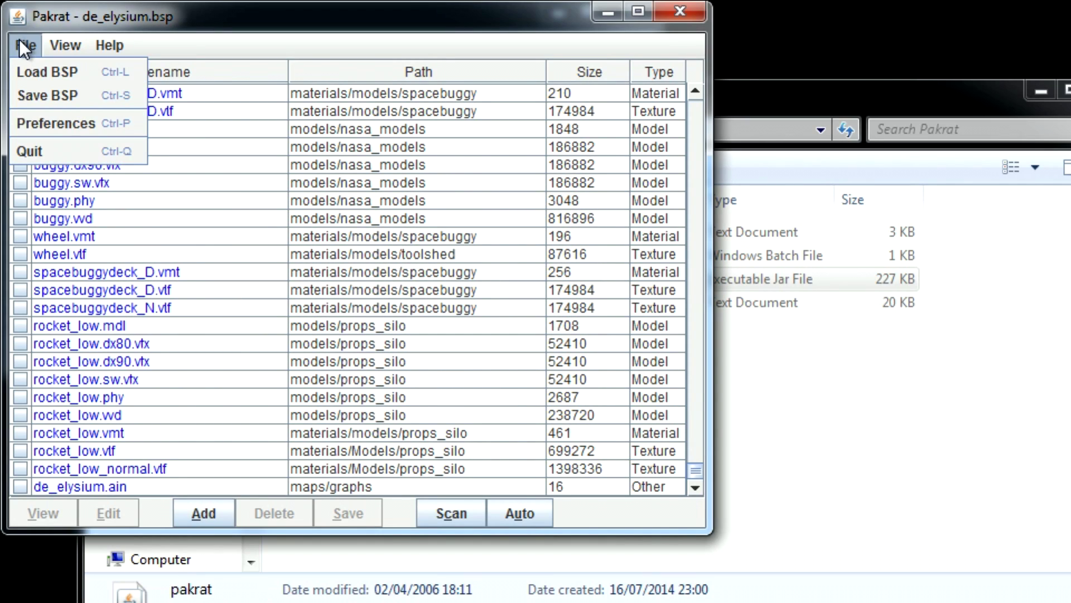
Step: Save BSP over the existing de_elysium.bsp, confirm the overwrite, and close Pakrat
click(43, 99)
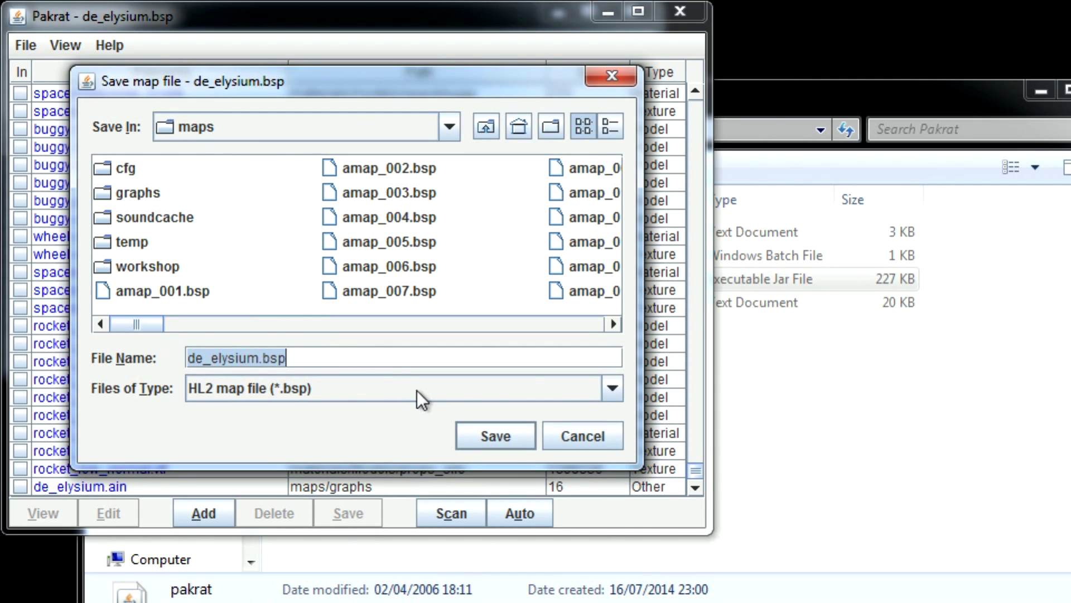
click(495, 434)
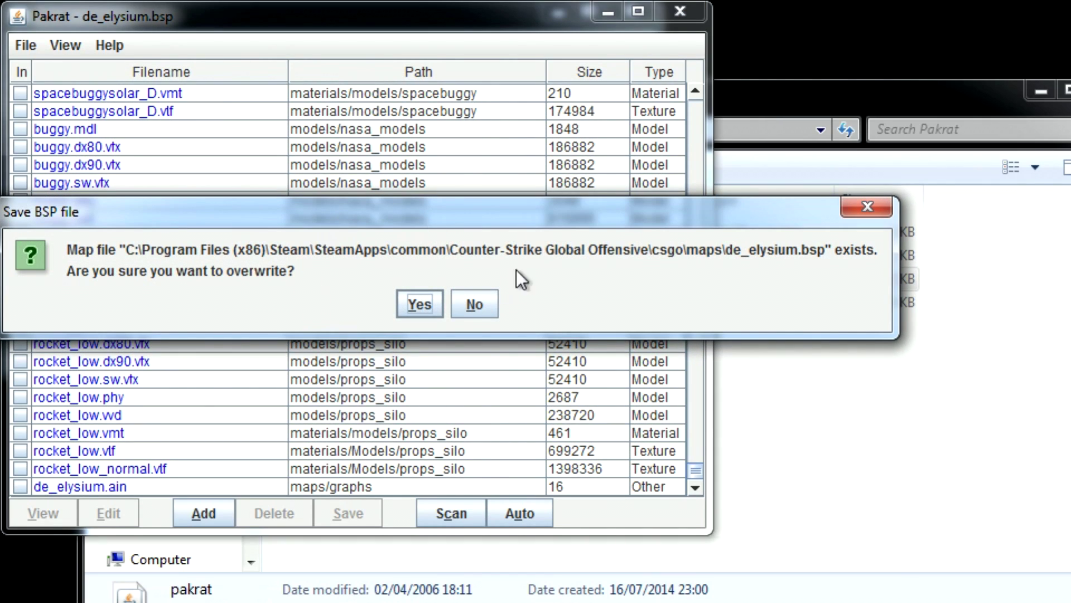
click(411, 307)
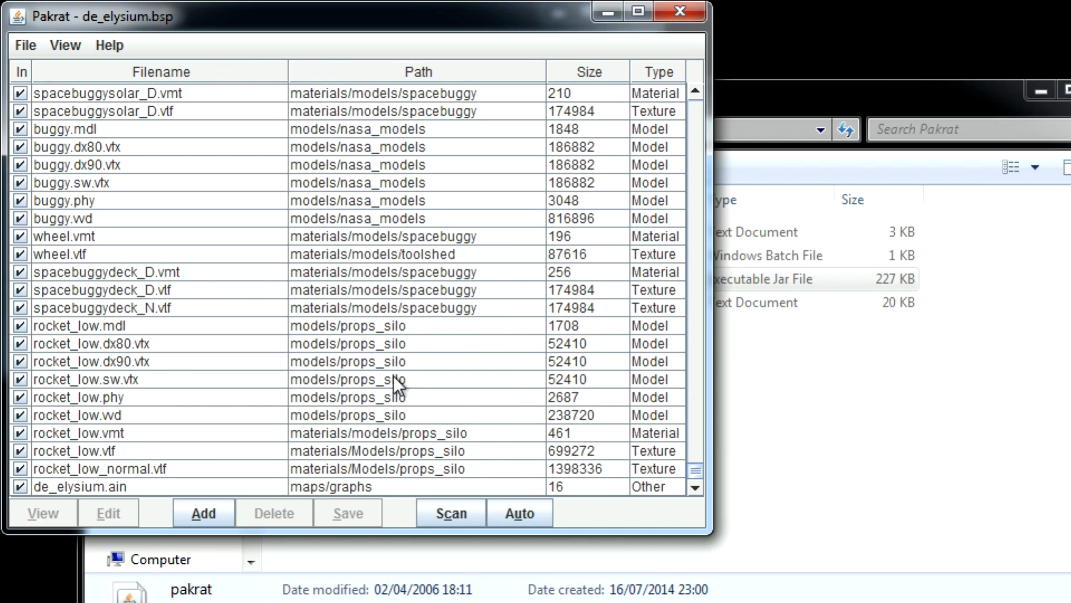
click(670, 13)
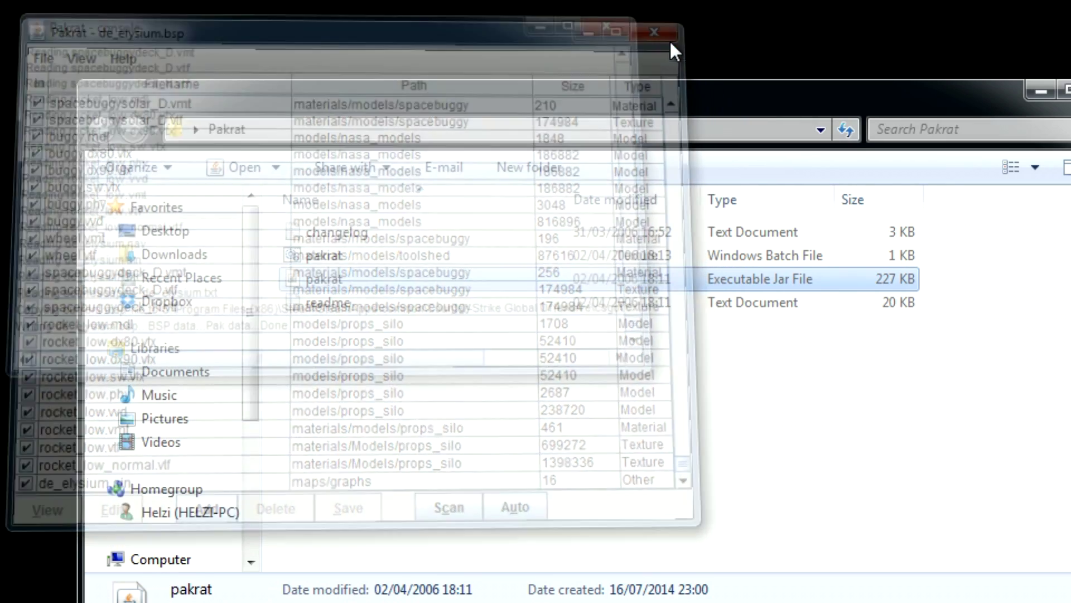